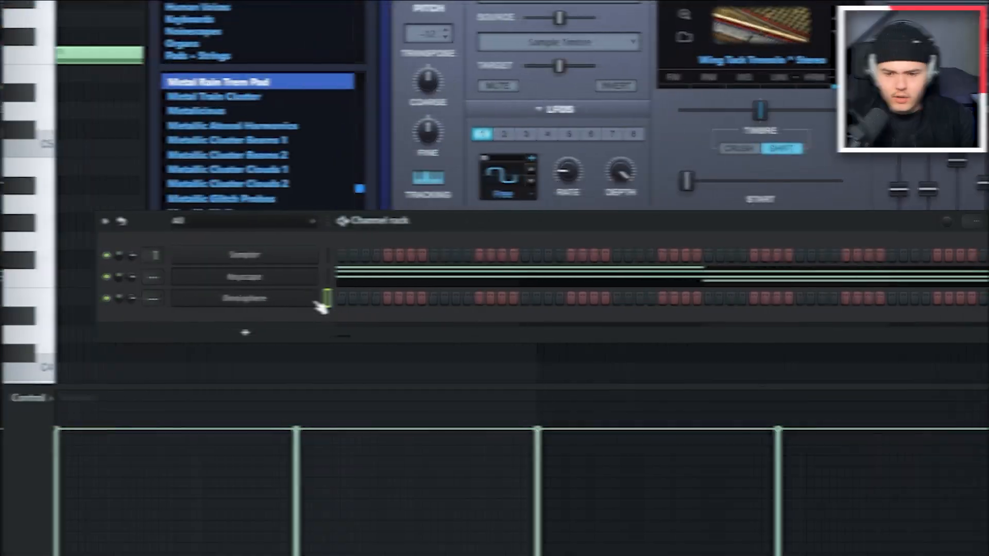
Move the chord notes from the Keyscape channel to the Omnisphere channel by cutting and pasting.
right_click(315, 269)
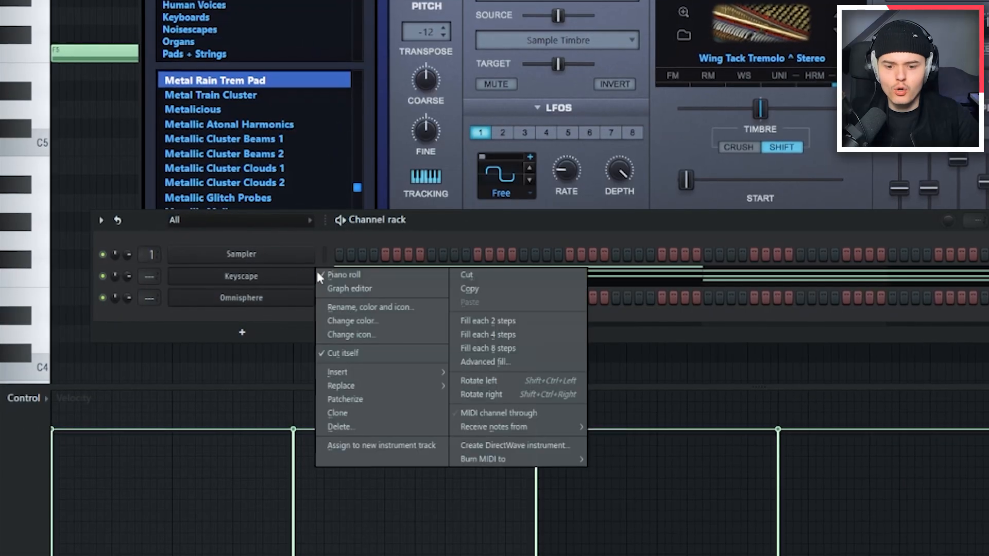
left_click(472, 286)
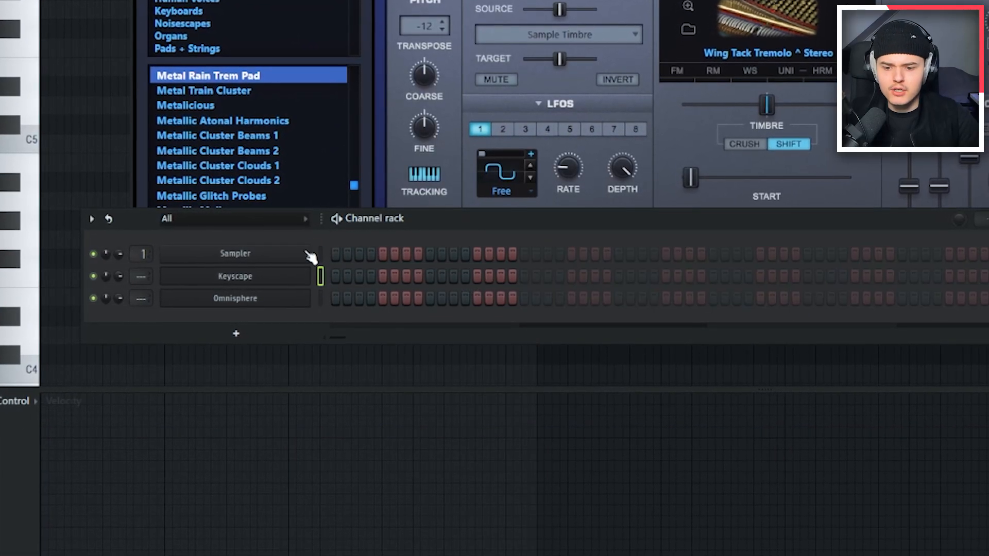
right_click(317, 298)
left_click(471, 324)
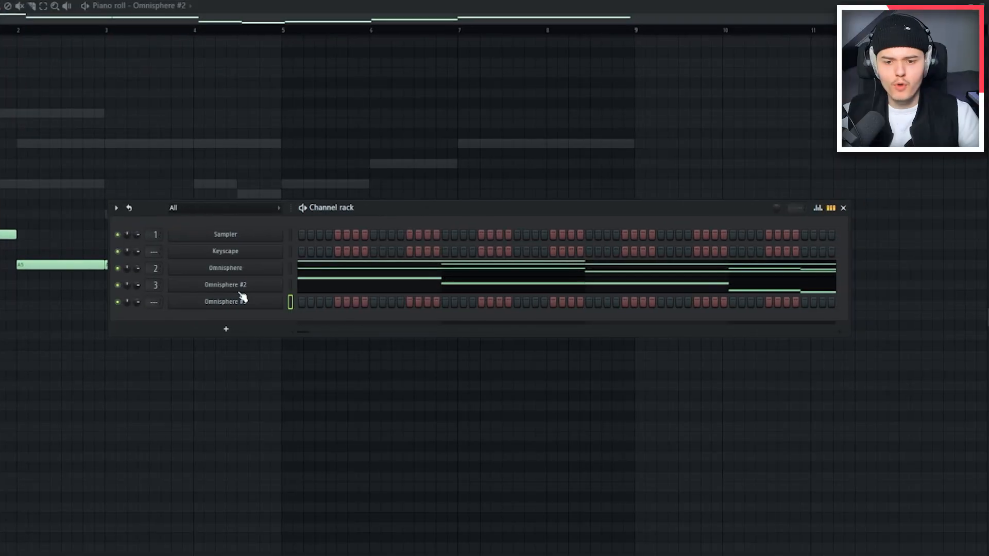
Cut the melody notes from the Omnisphere #2 channel and paste them into Omnisphere #3.
right_click(243, 288)
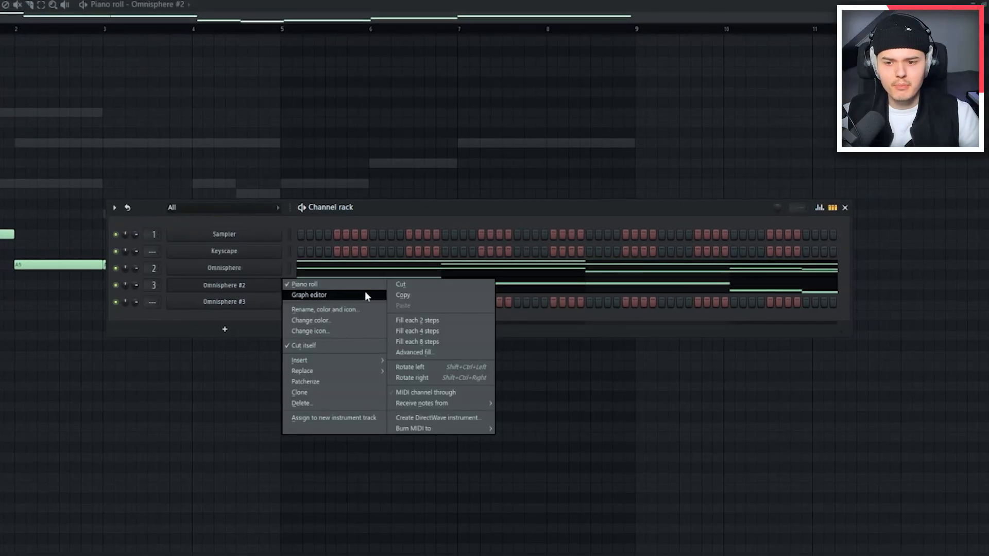
left_click(367, 295)
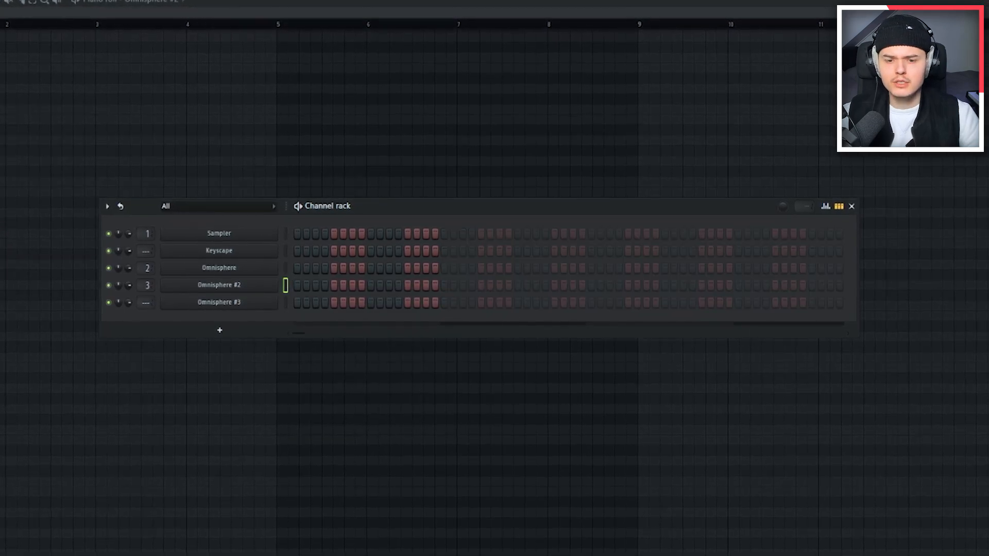
right_click(242, 302)
left_click(393, 320)
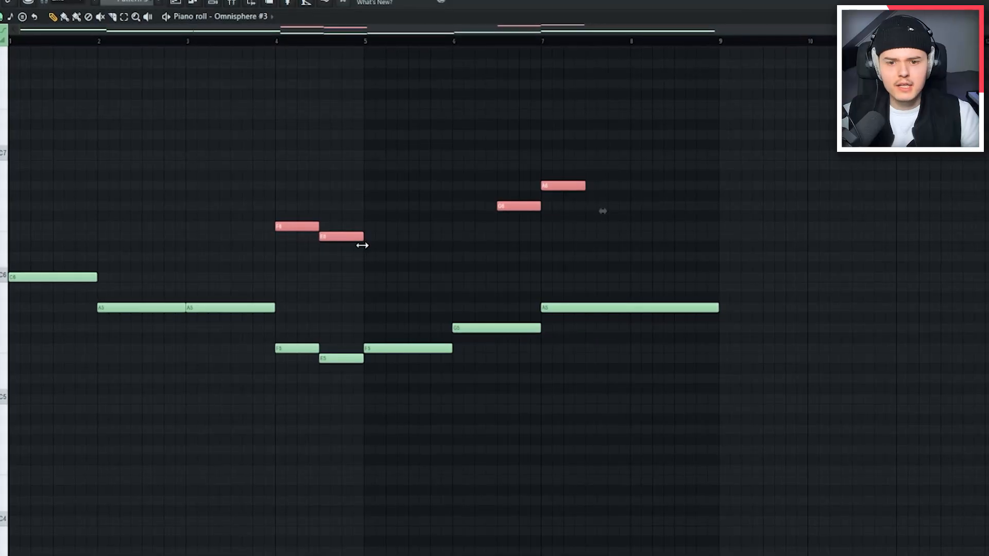
Clear the note selection in the Omnisphere #3 piano roll and box-select the higher notes around bars 6 to 8.
left_click(419, 193)
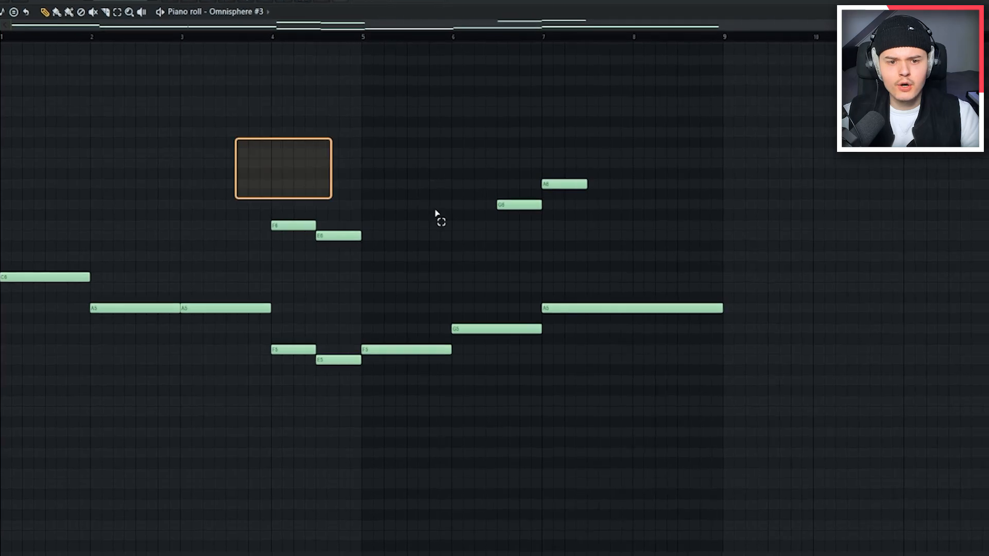
left_click_drag(435, 214, 673, 248)
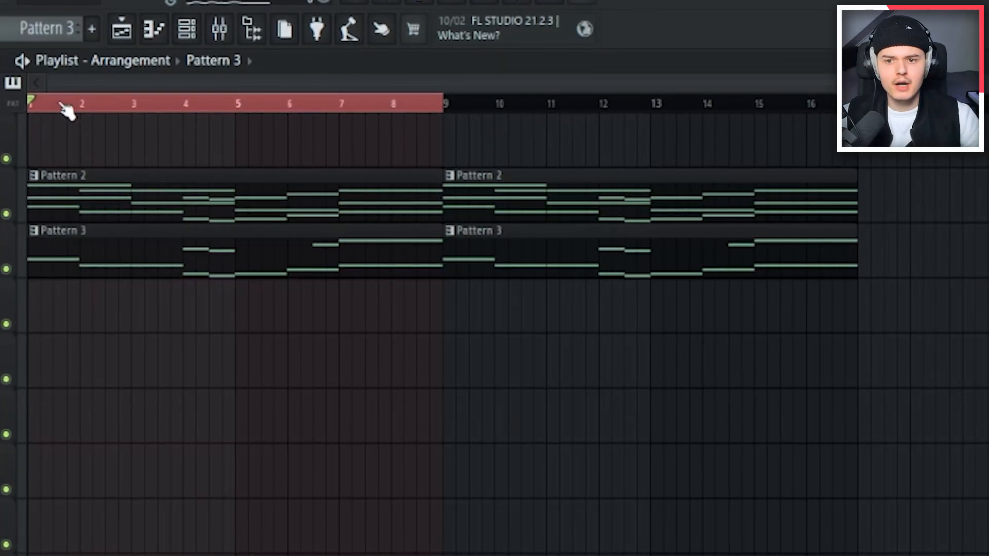
Set the playlist's time selection over the second repetition of the patterns, from bar 9 to bar 17.
left_click_drag(445, 104, 859, 104)
left_click(466, 104)
left_click(470, 104, "ctrl")
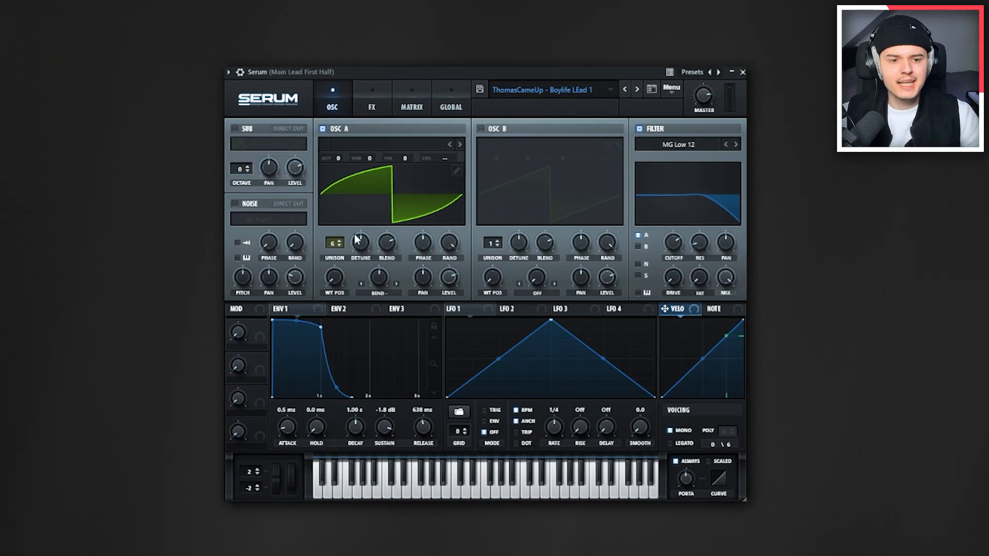
Choose Bend - as oscillator A's warp mode in the Serum lead and check its warp amount and portamento.
key("space")
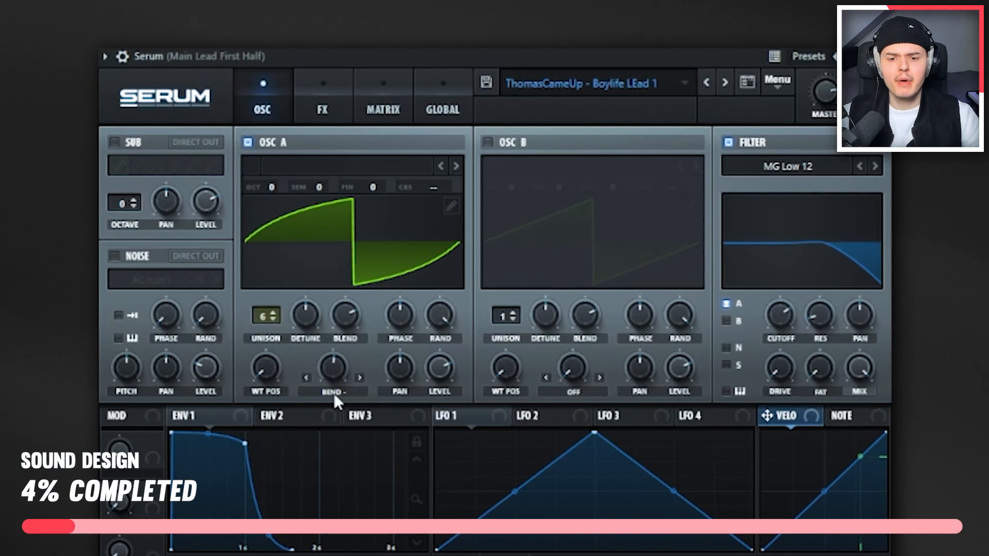
left_click(334, 393)
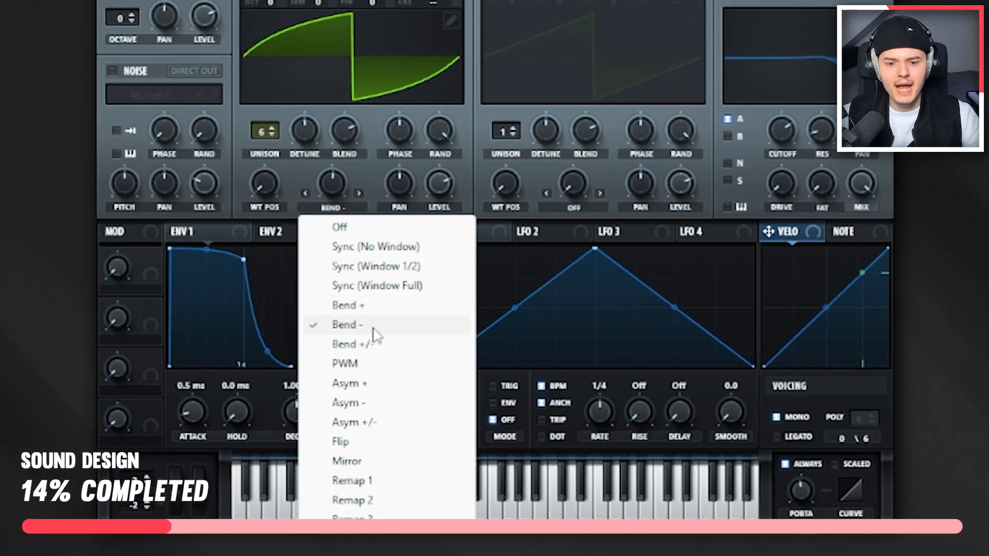
left_click(406, 320)
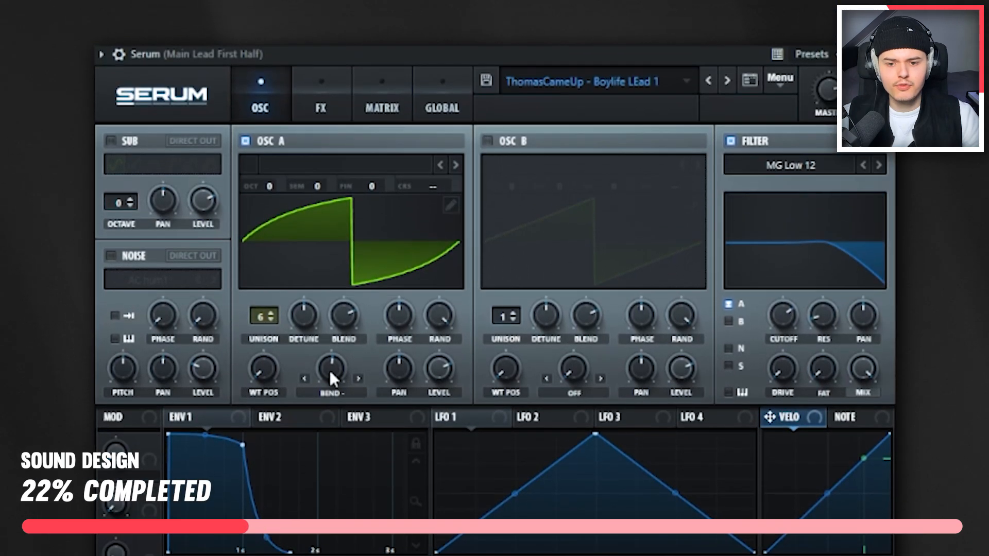
mouse_move(330, 187)
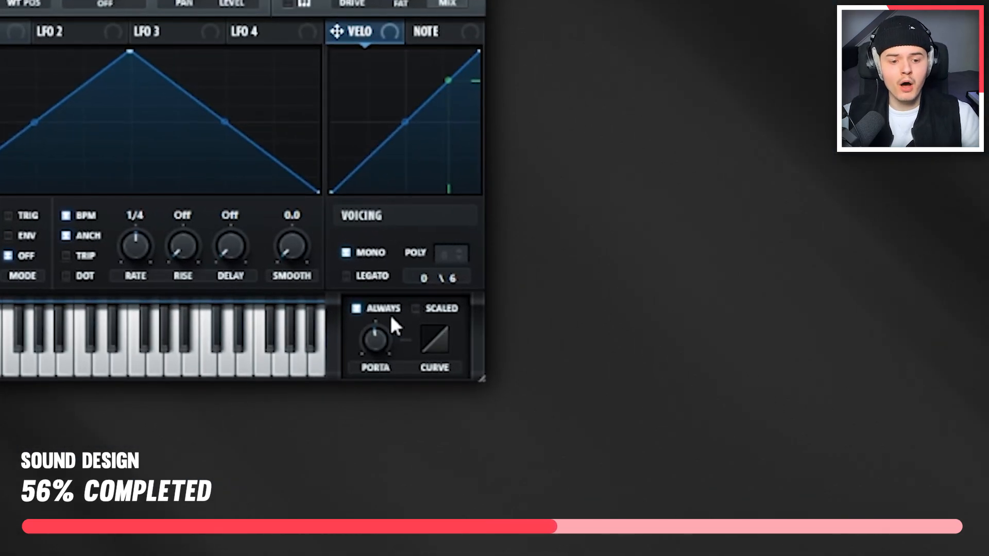
mouse_move(378, 344)
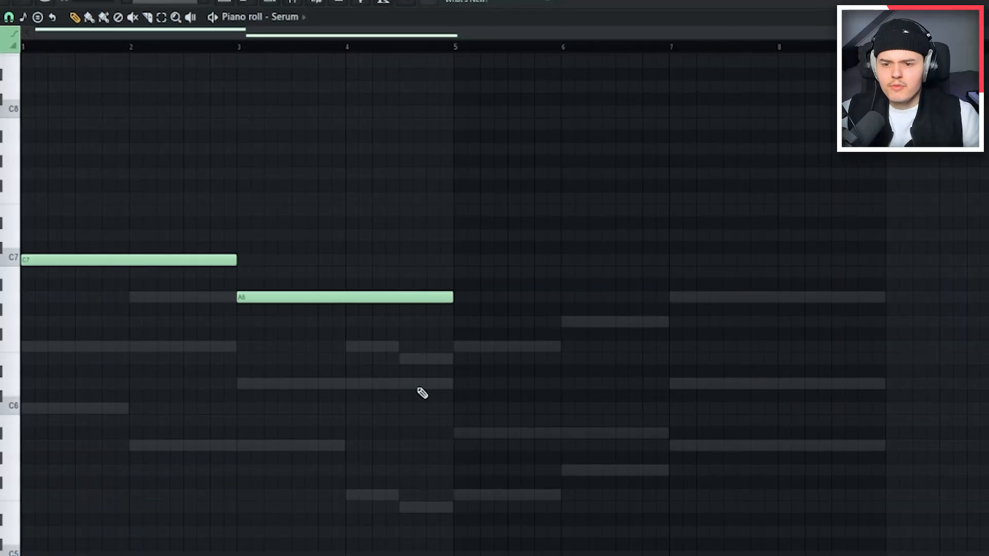
Add two-bar notes to the Serum lead: A#6 at bar 5 and A6 at bar 7.
left_click(459, 285)
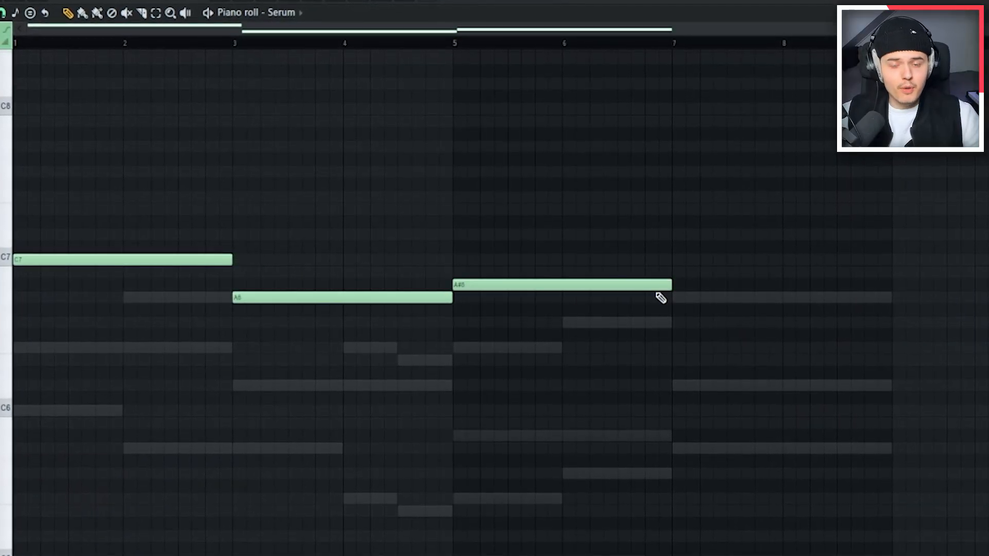
left_click(672, 297)
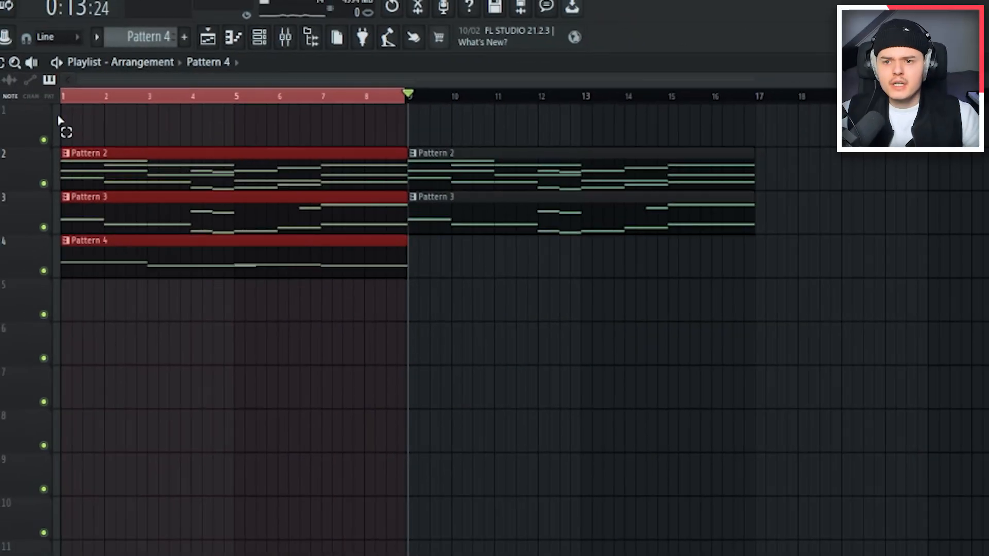
Select the Pattern 2, Pattern 3 and Pattern 4 clips spanning bars 1 to 8 in the playlist.
left_click_drag(58, 120, 59, 118)
left_click(473, 283)
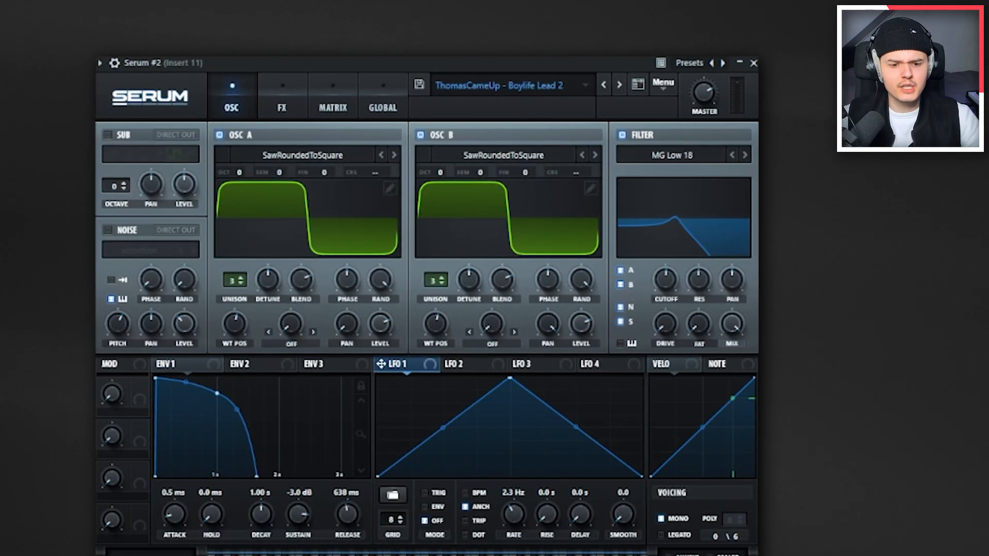
Look up oscillator A's wavetable among the Analog wavetables in Serum #2 and check its wavetable position.
left_click(311, 160)
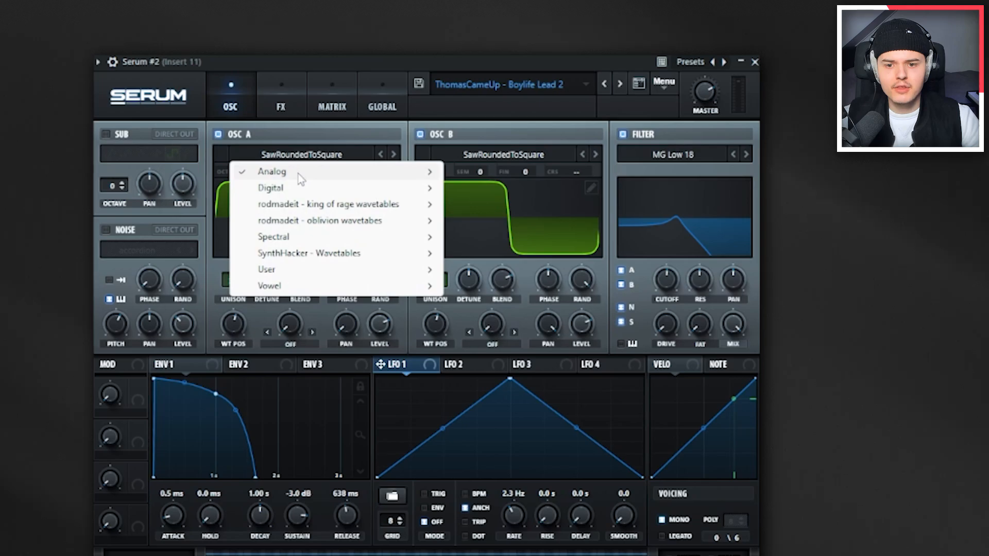
mouse_move(297, 174)
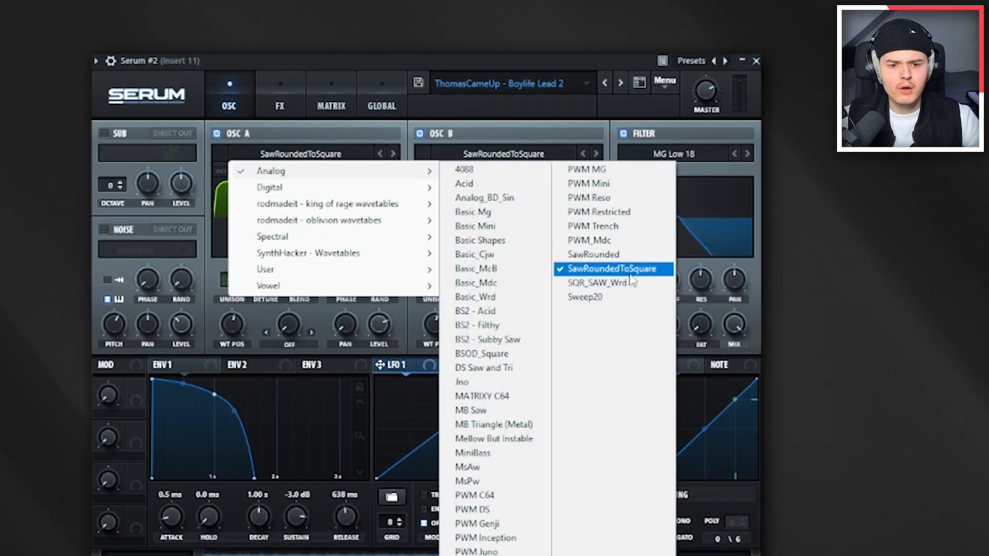
left_click(404, 63)
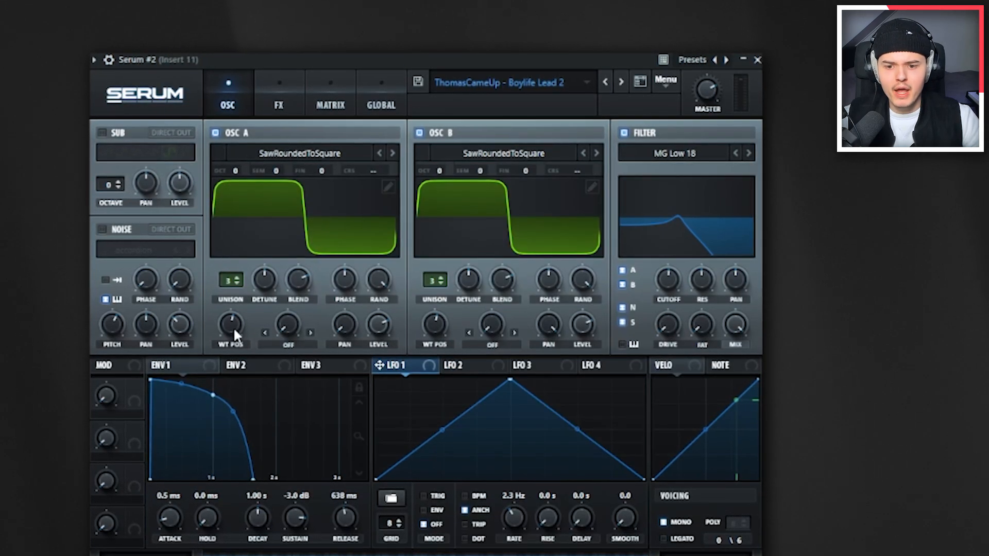
mouse_move(231, 324)
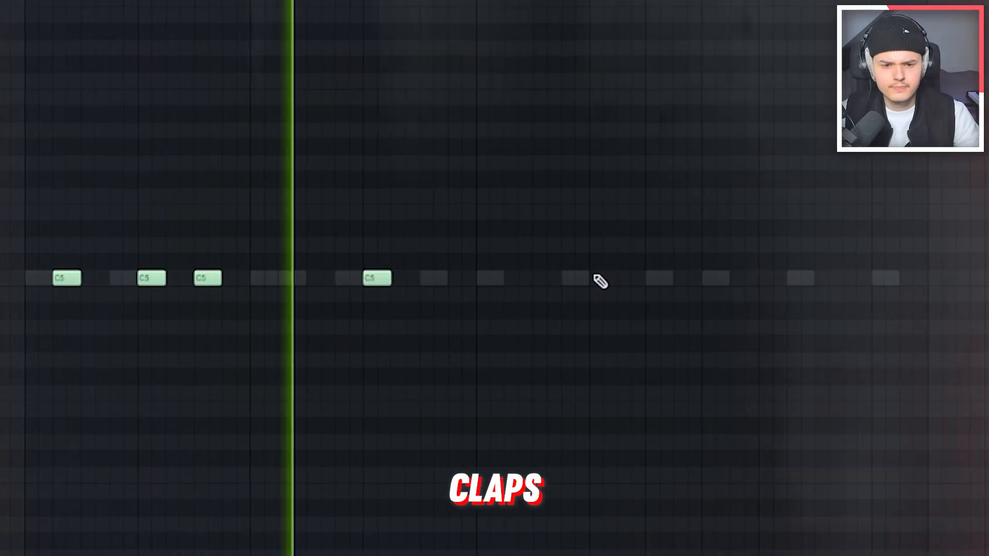
Add two more C5 clap notes after the existing ones in the piano roll.
left_click(613, 279)
left_click(769, 281)
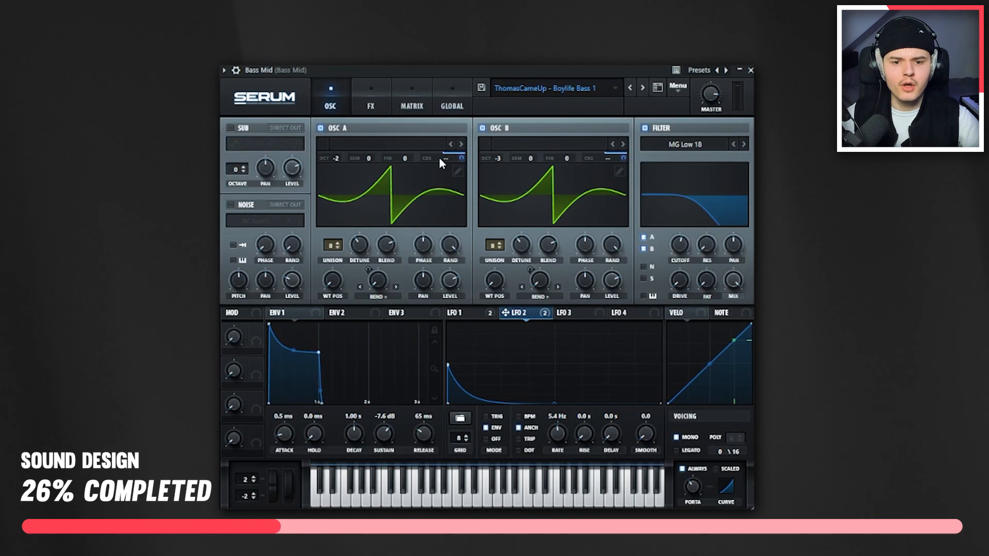
Open oscillator A's wavetable editor in the Bass Mid Serum and view the wavetable processing options.
left_click(459, 167)
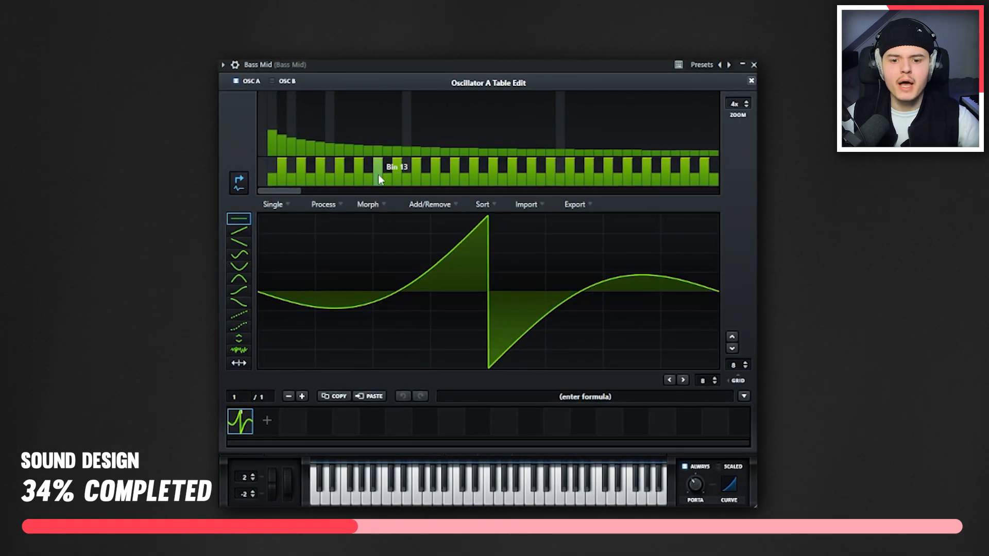
left_click(330, 204)
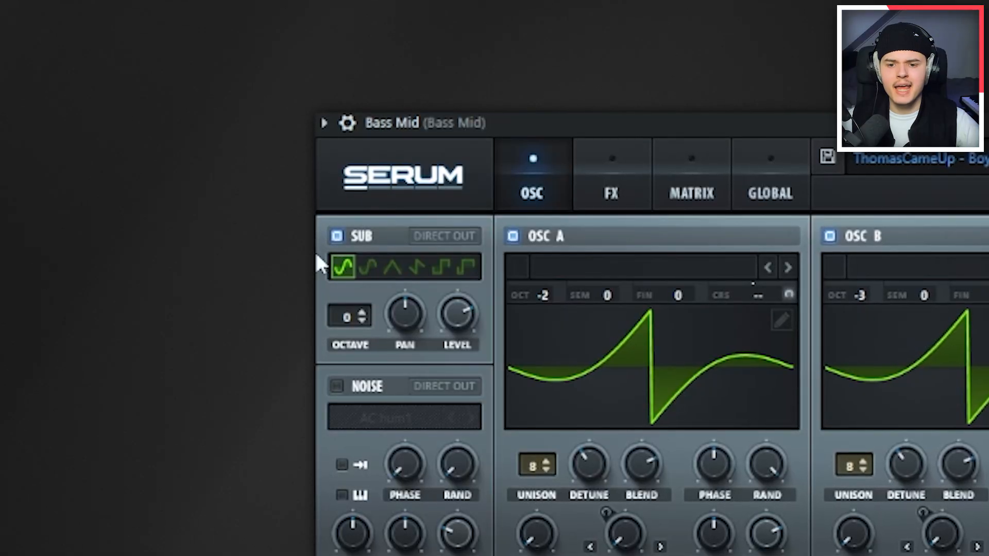
Enable Direct Out for the Bass Mid sub oscillator at octave -2 and toggle the sub off.
left_click(447, 235)
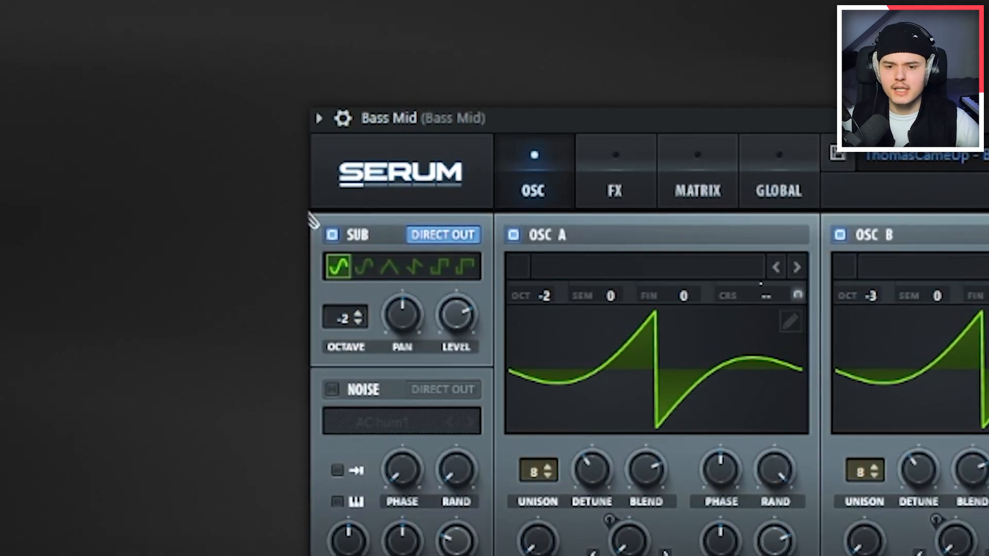
left_click(331, 236)
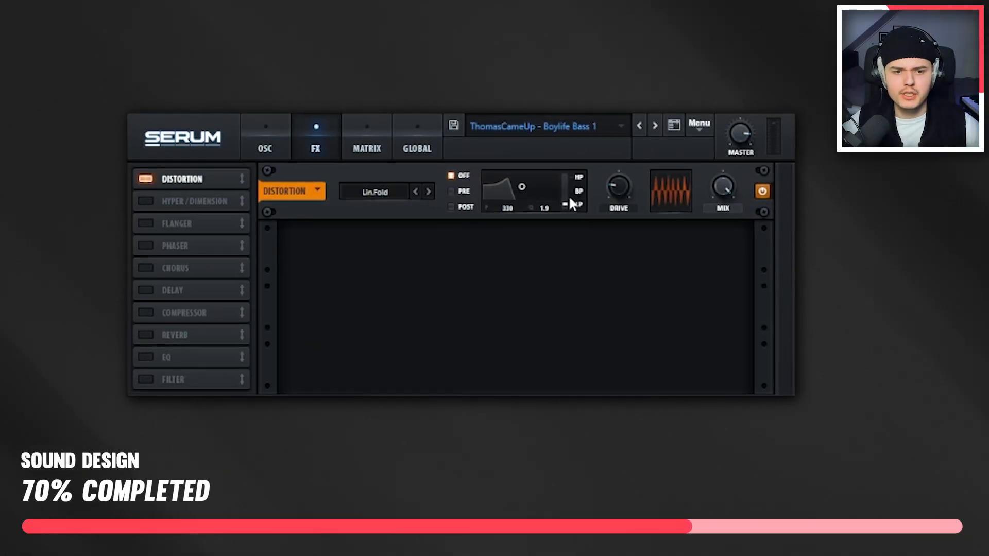
Examine the available distortion modes and the drive setting of the bass preset's Distortion effect.
left_click(377, 192)
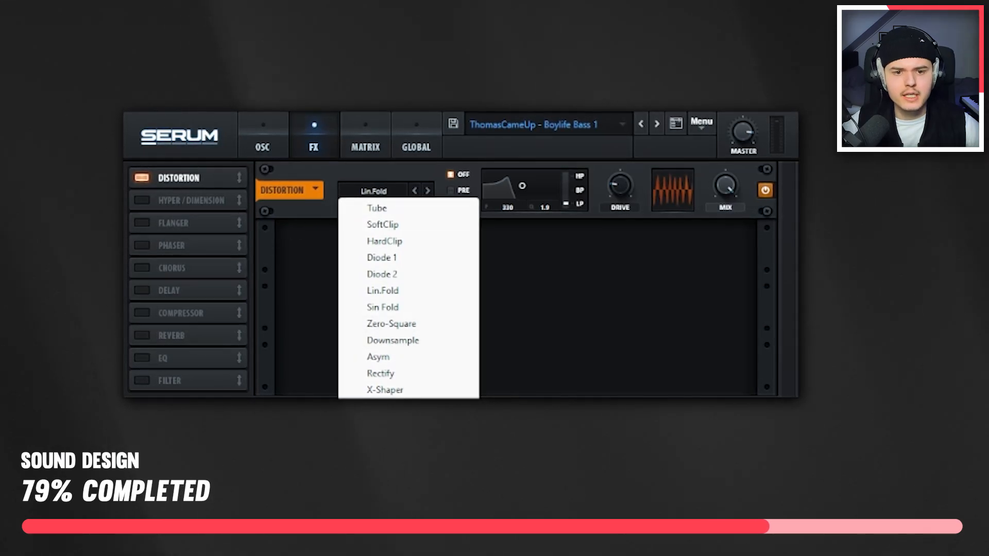
key("Escape")
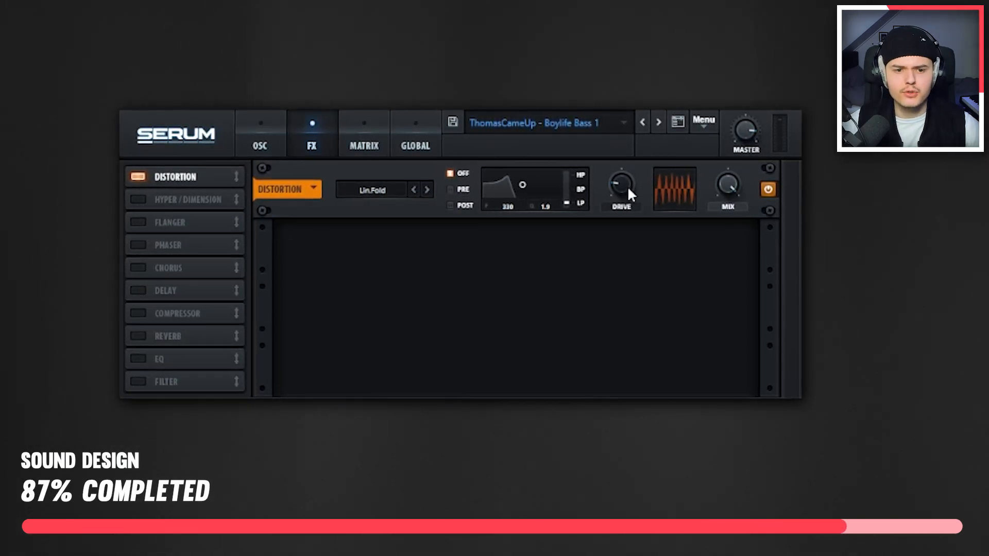
mouse_move(627, 191)
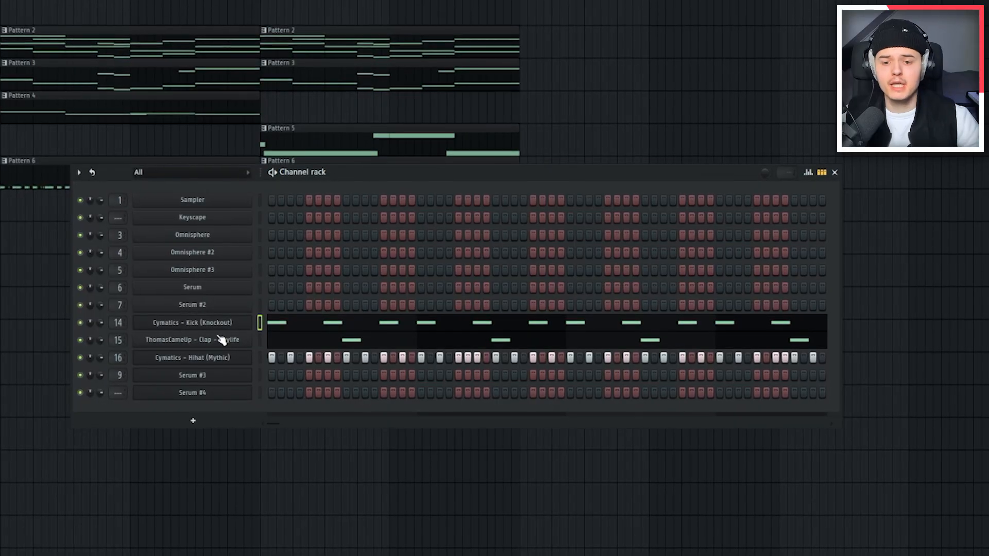
Copy the Knockout kick notes into the Serum #3 bass channel and apply Quick Legato to them in the piano roll.
right_click(210, 325)
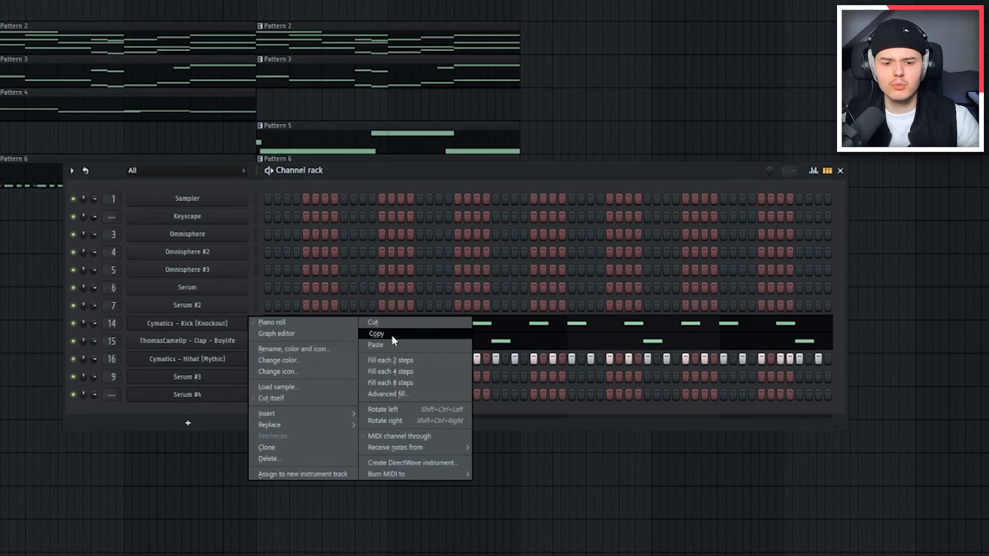
left_click(393, 336)
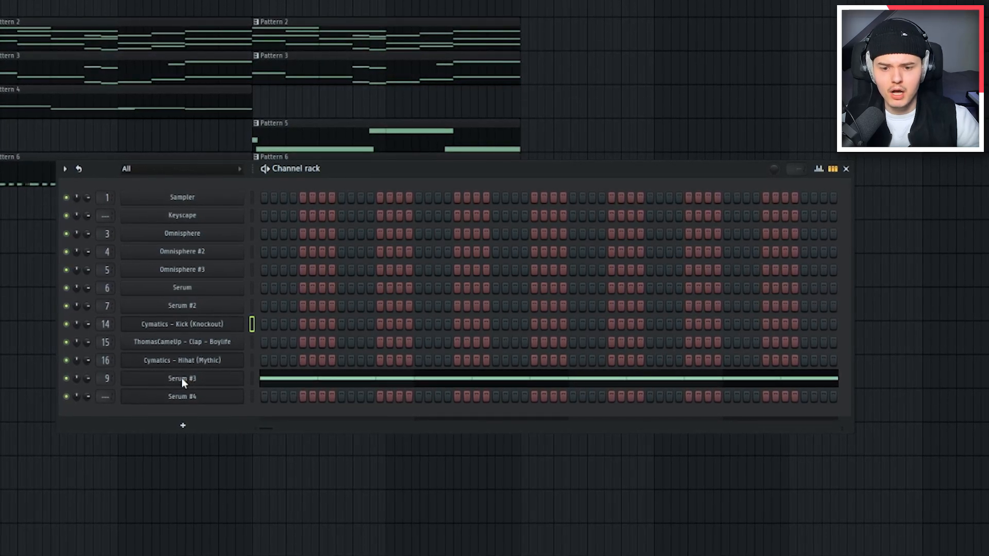
right_click(181, 378)
left_click(409, 398)
left_click(359, 383)
key("ctrl+l")
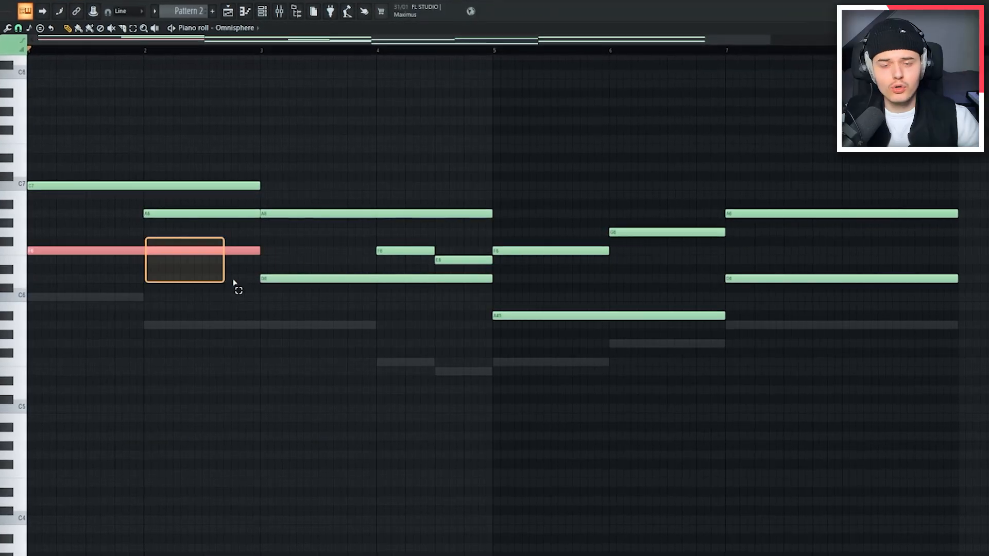
Box-select the low F6 and D6 notes of the first chords in Pattern 2's Omnisphere piano roll.
left_click_drag(234, 284, 288, 284)
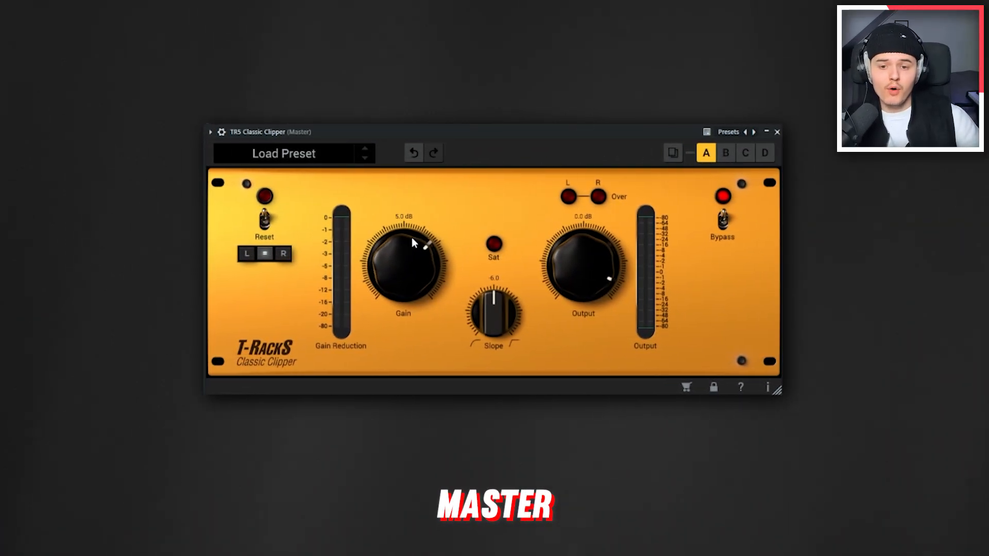
Turn down the Slope of the Classic Clipper on the master.
left_click_drag(489, 316, 489, 363)
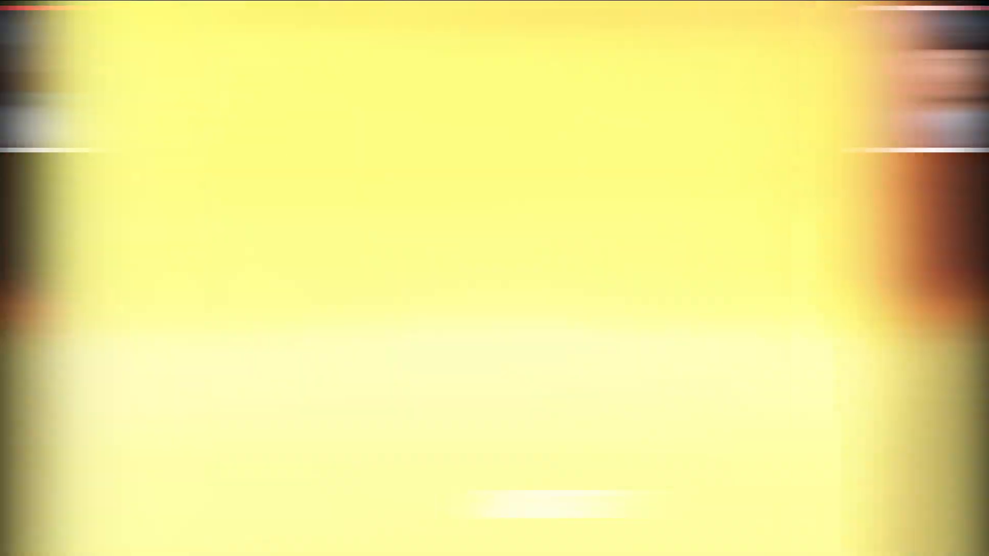